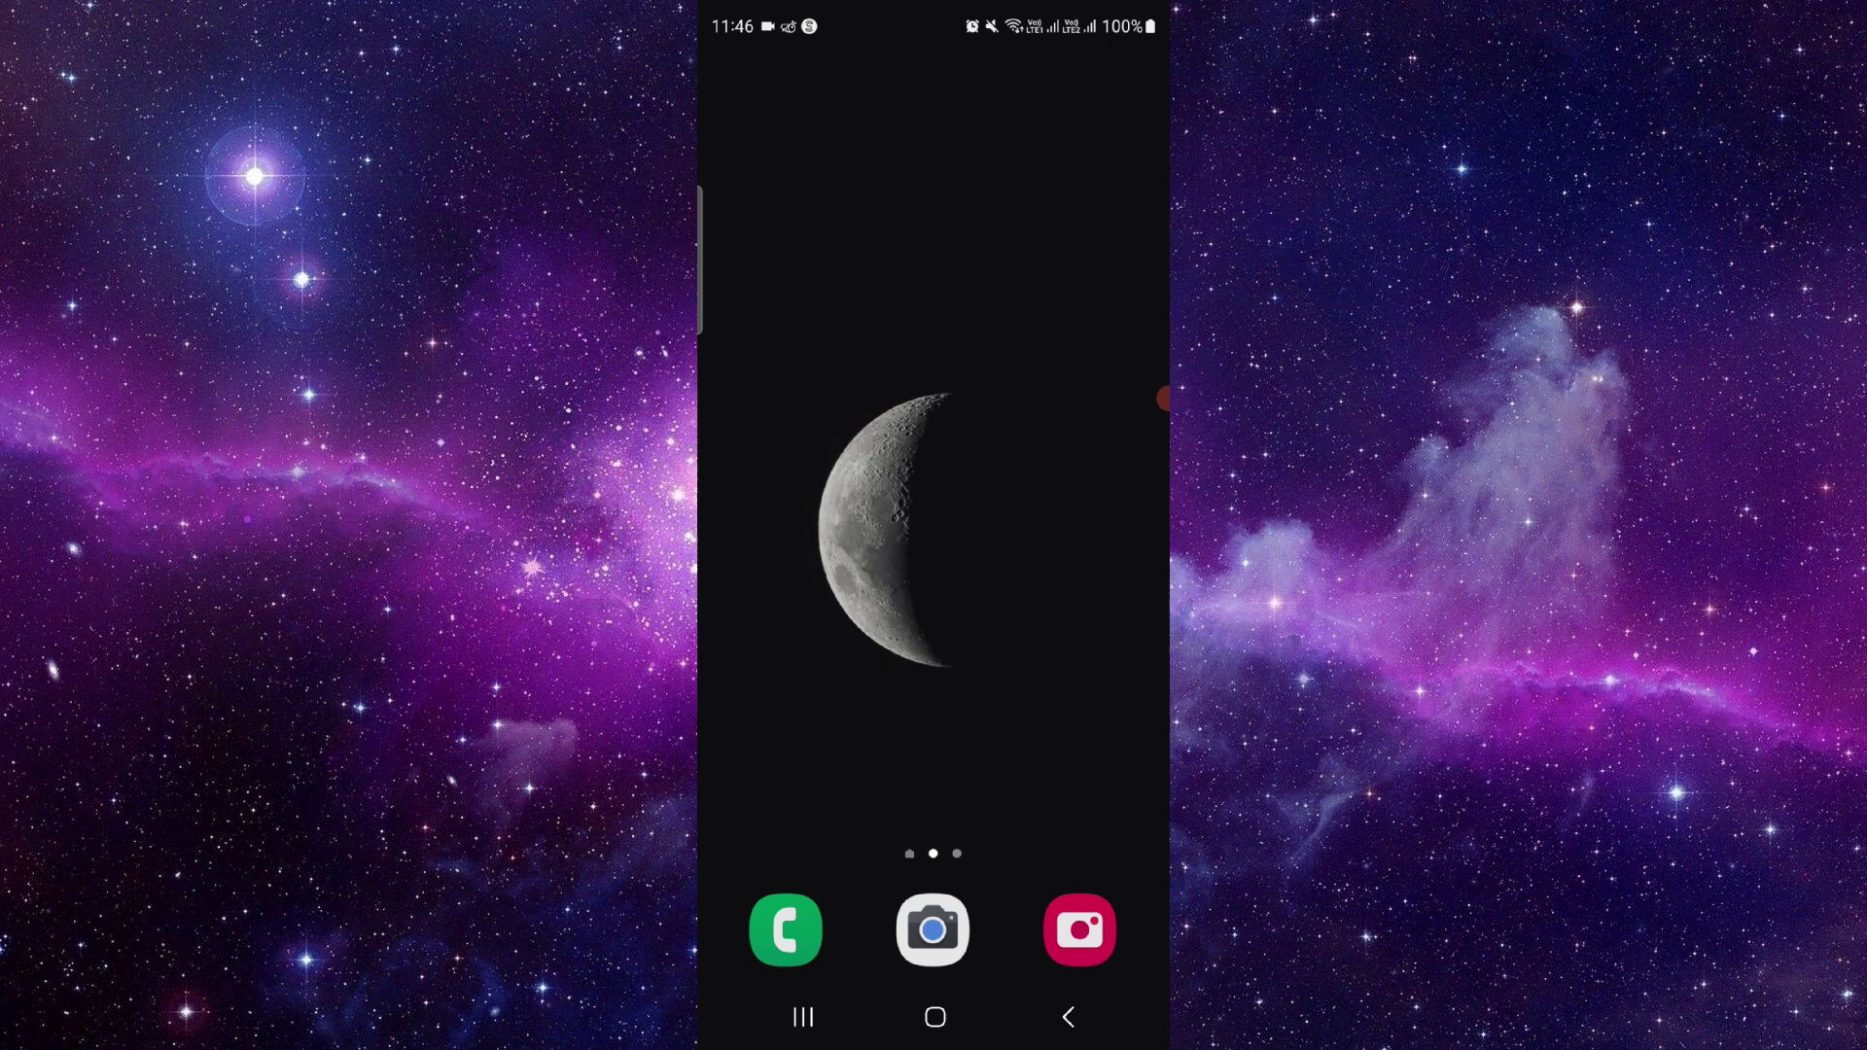
Search Google for airbnb from the home-screen search bar, picking the 'airbnb' suggestion.
drag(788, 583, 1108, 583)
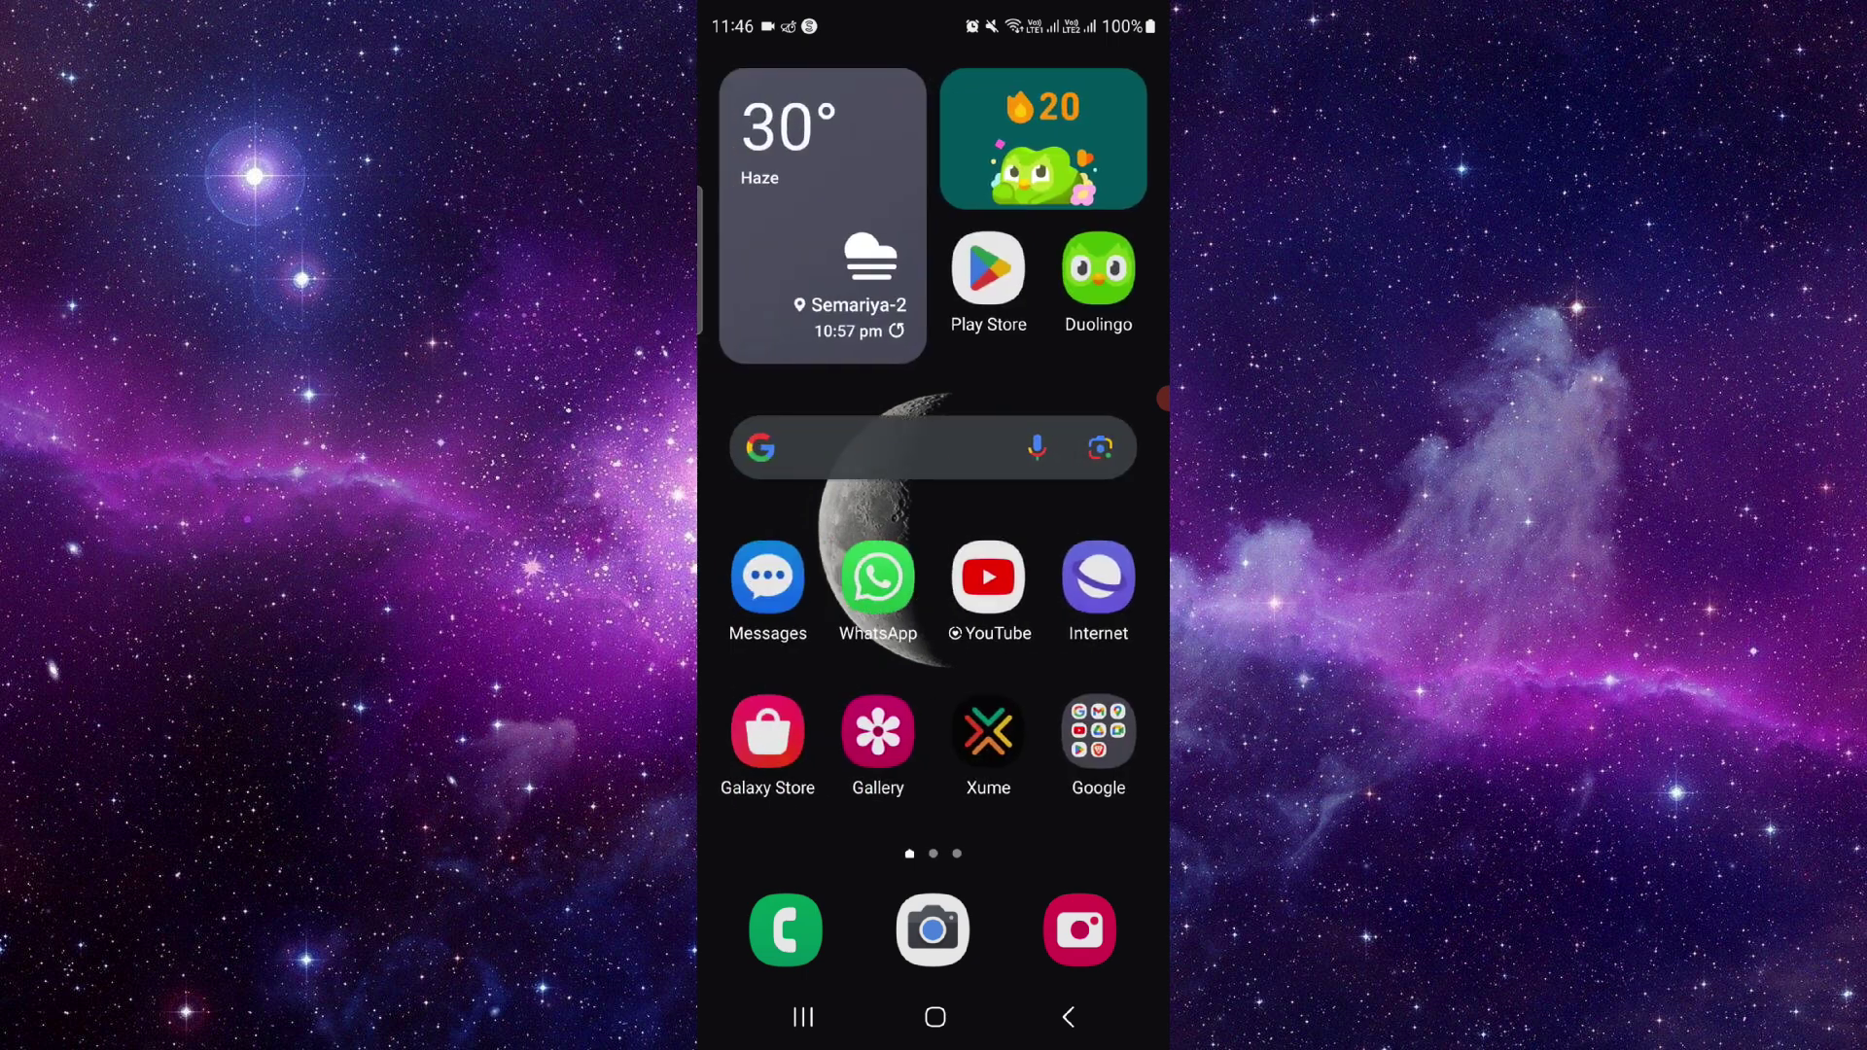
click(905, 448)
text(AA i)
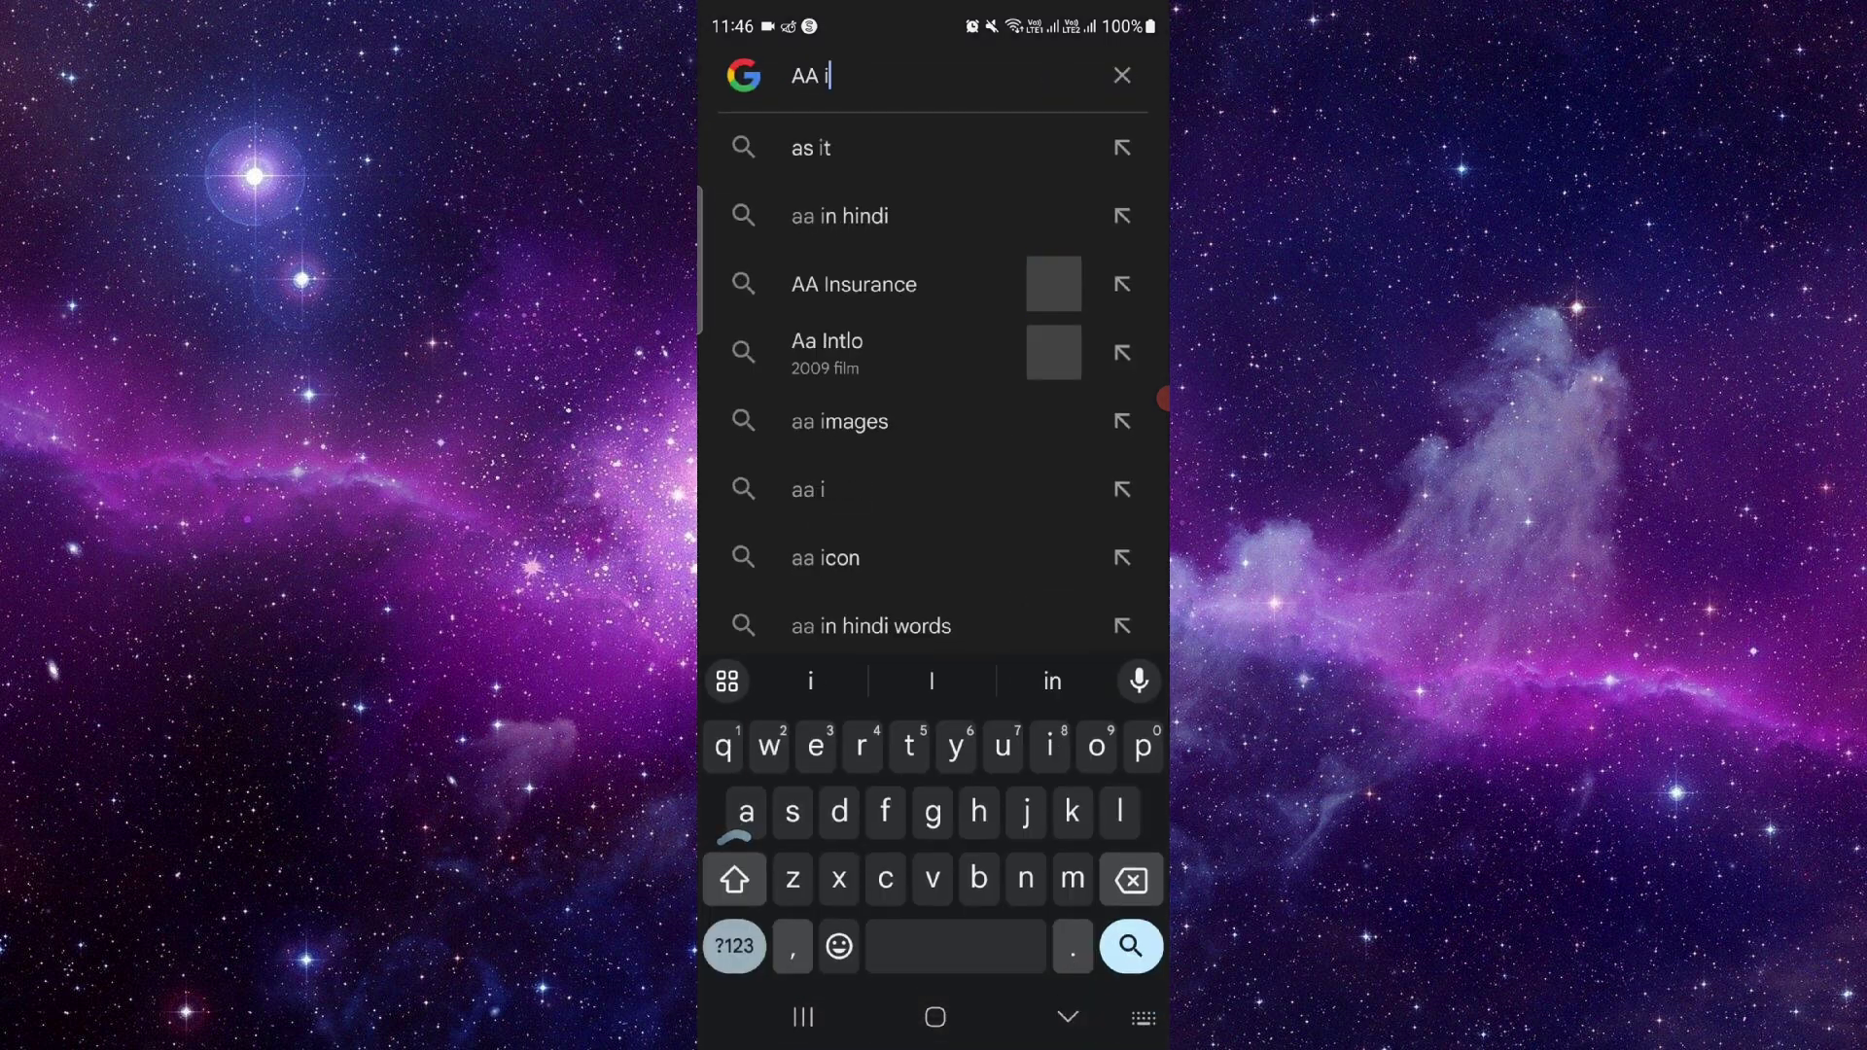
text(r)
key(BackSpace)
key(BackSpace)
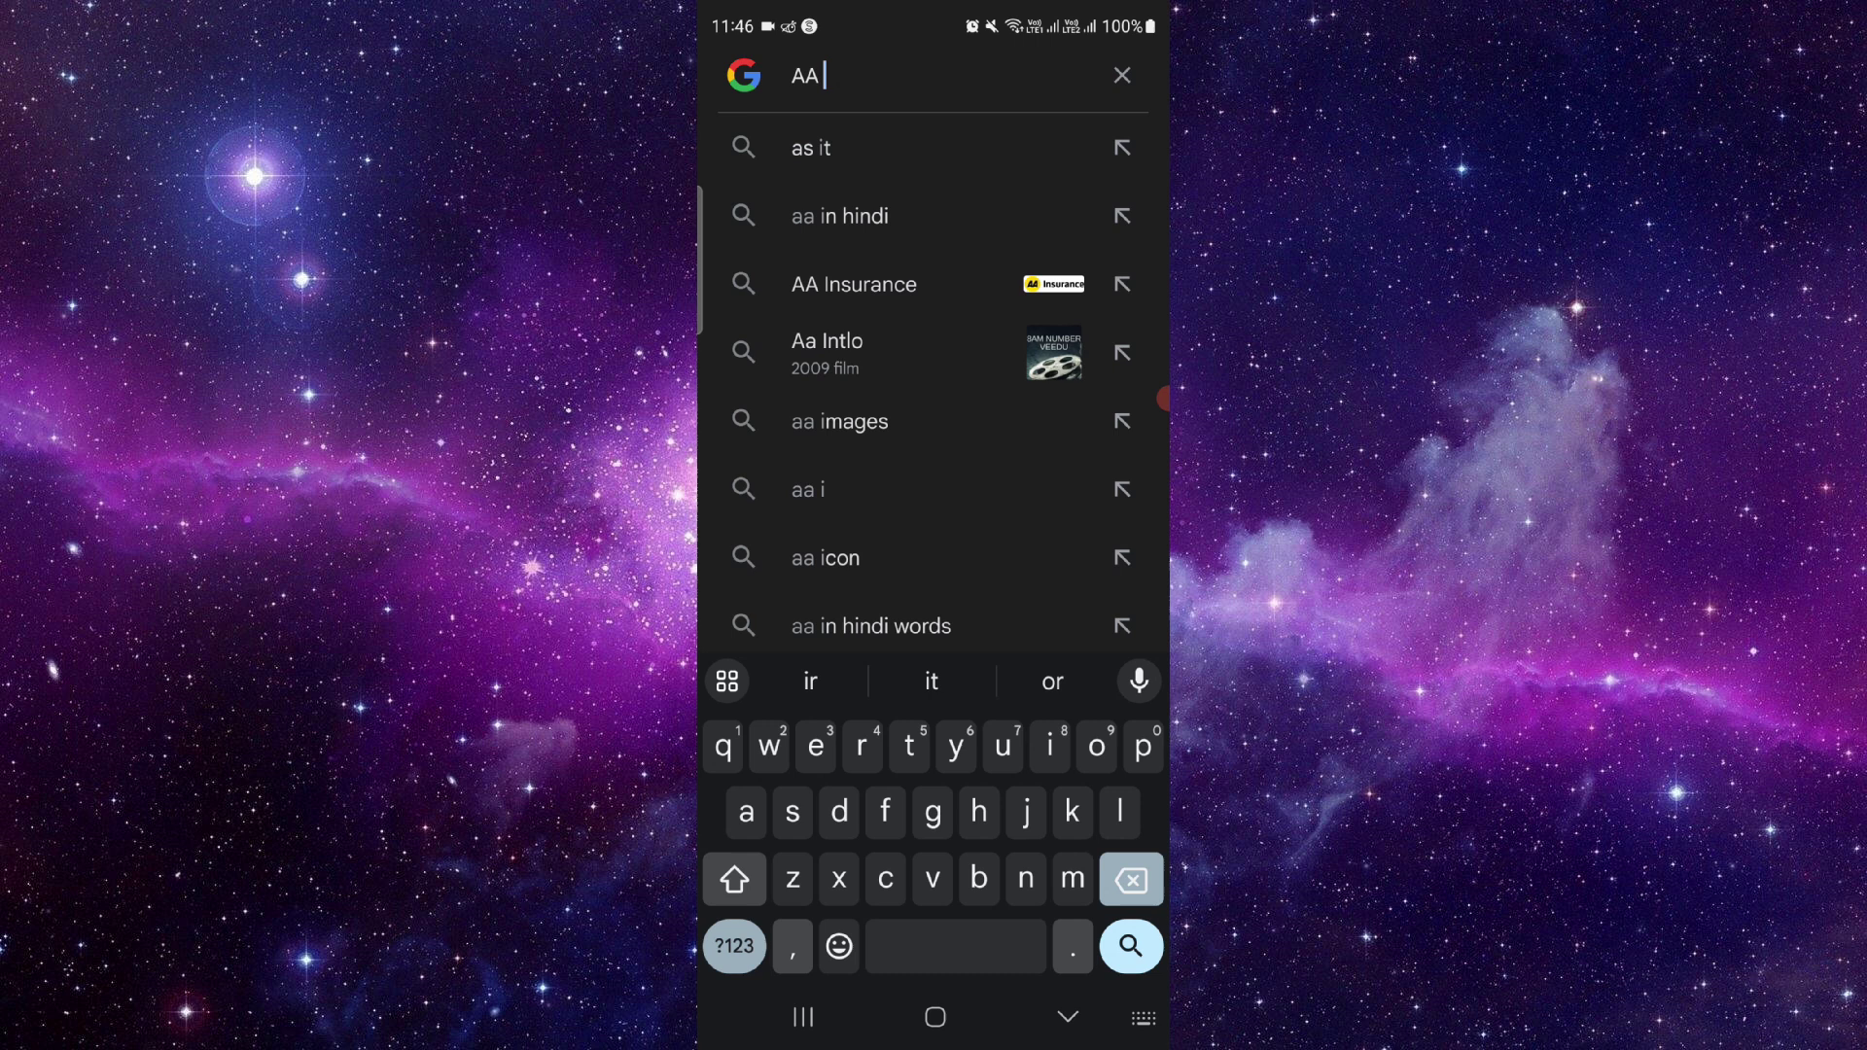
key(BackSpace)
key(BackSpace)
text(ir)
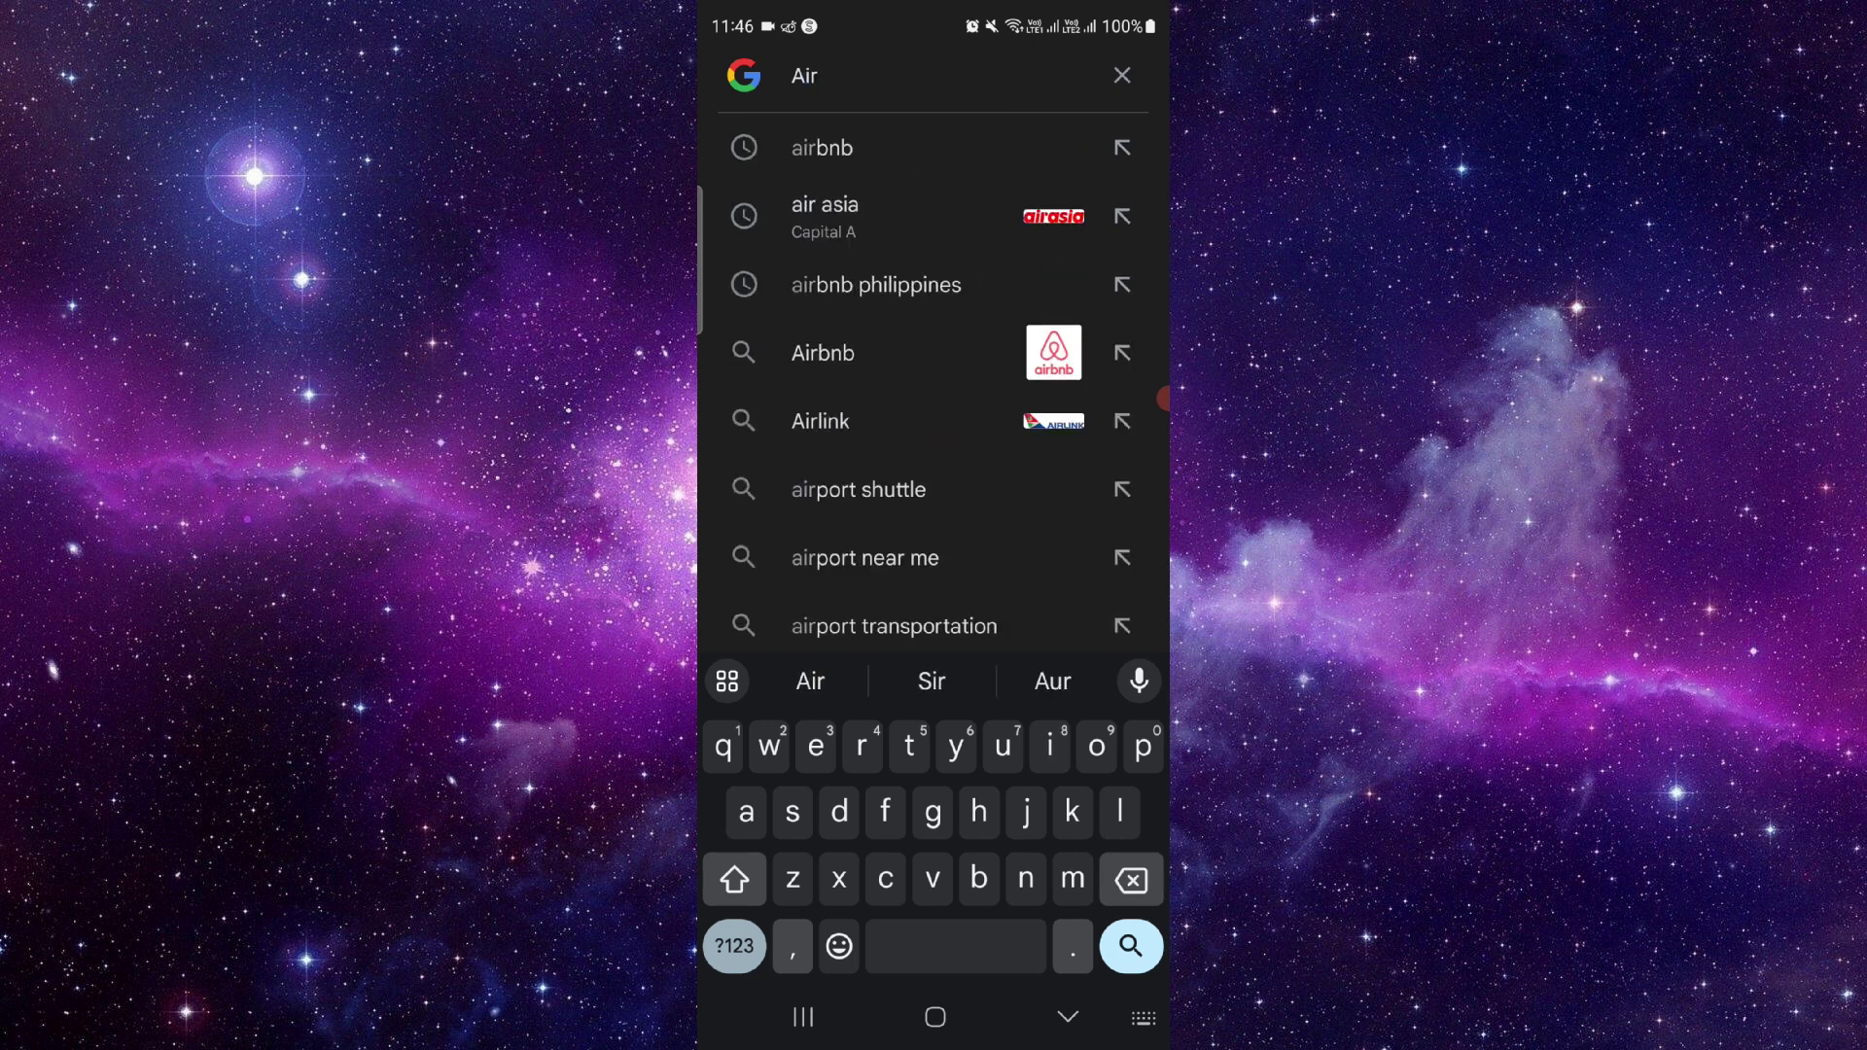
click(822, 147)
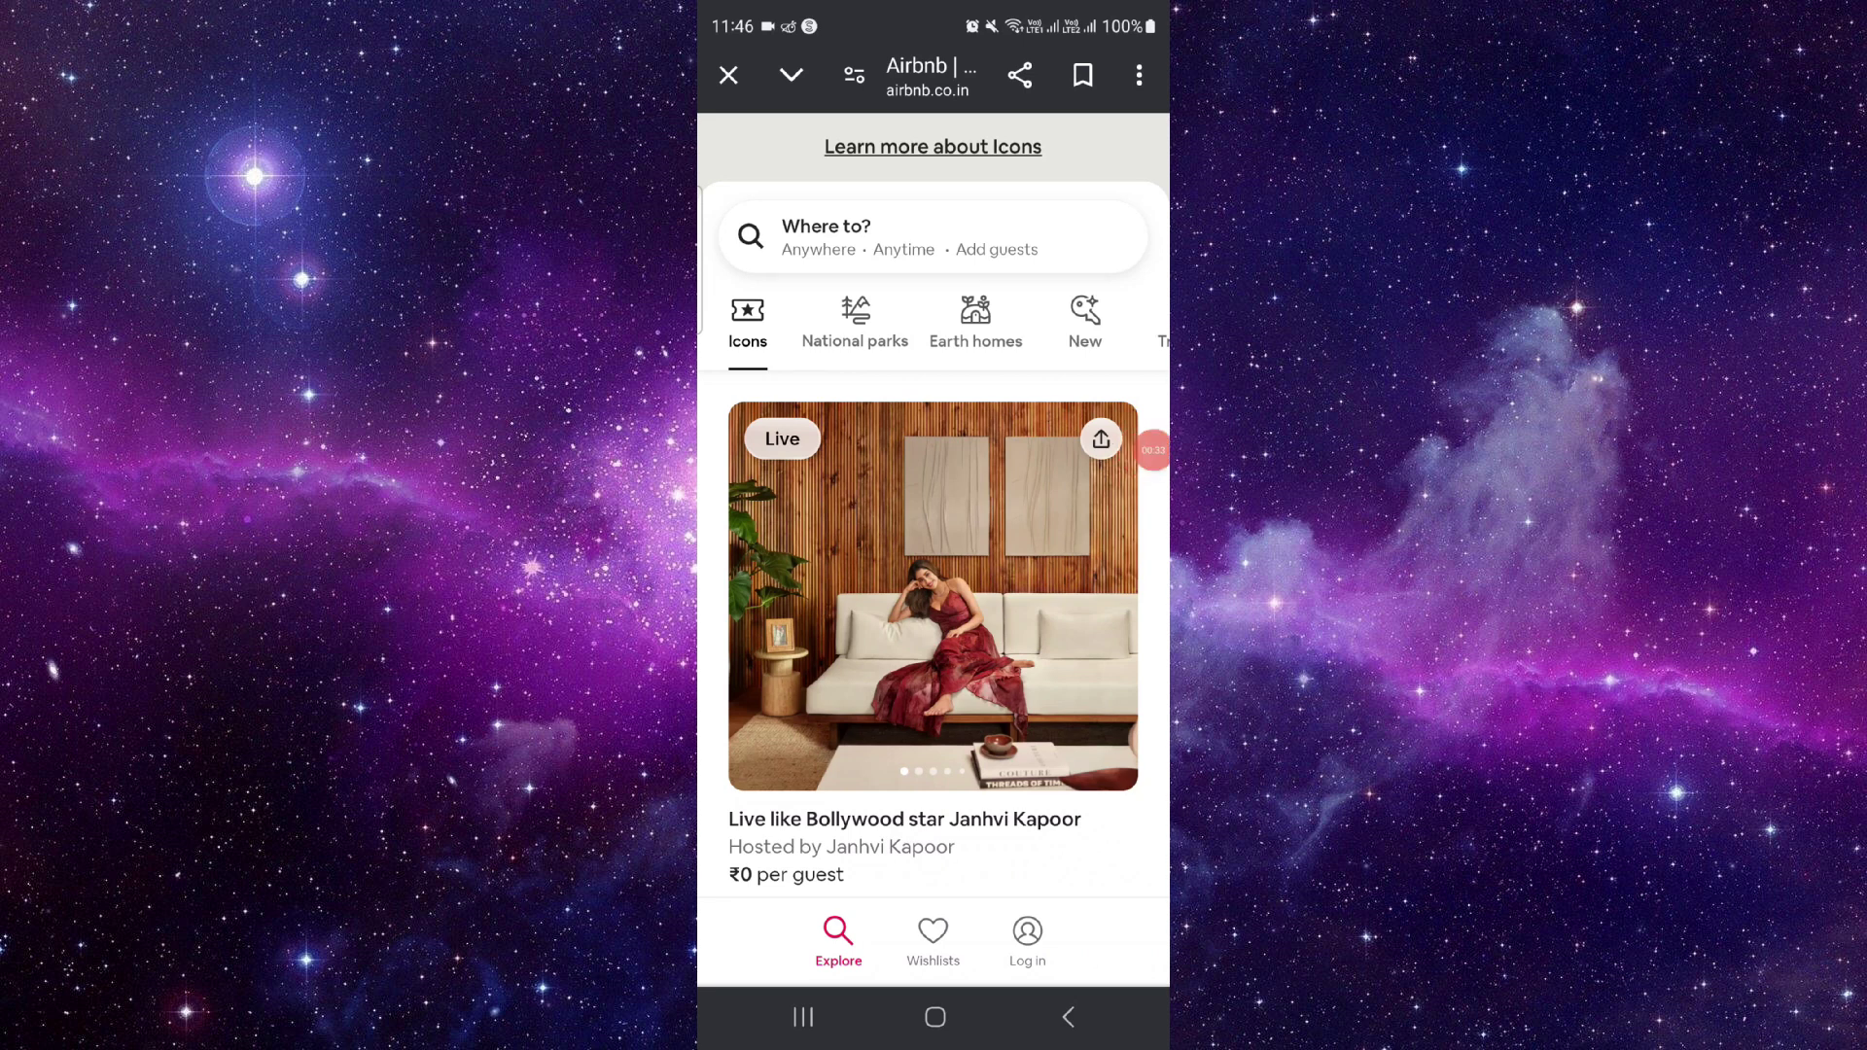
scroll(934, 583, down, 5)
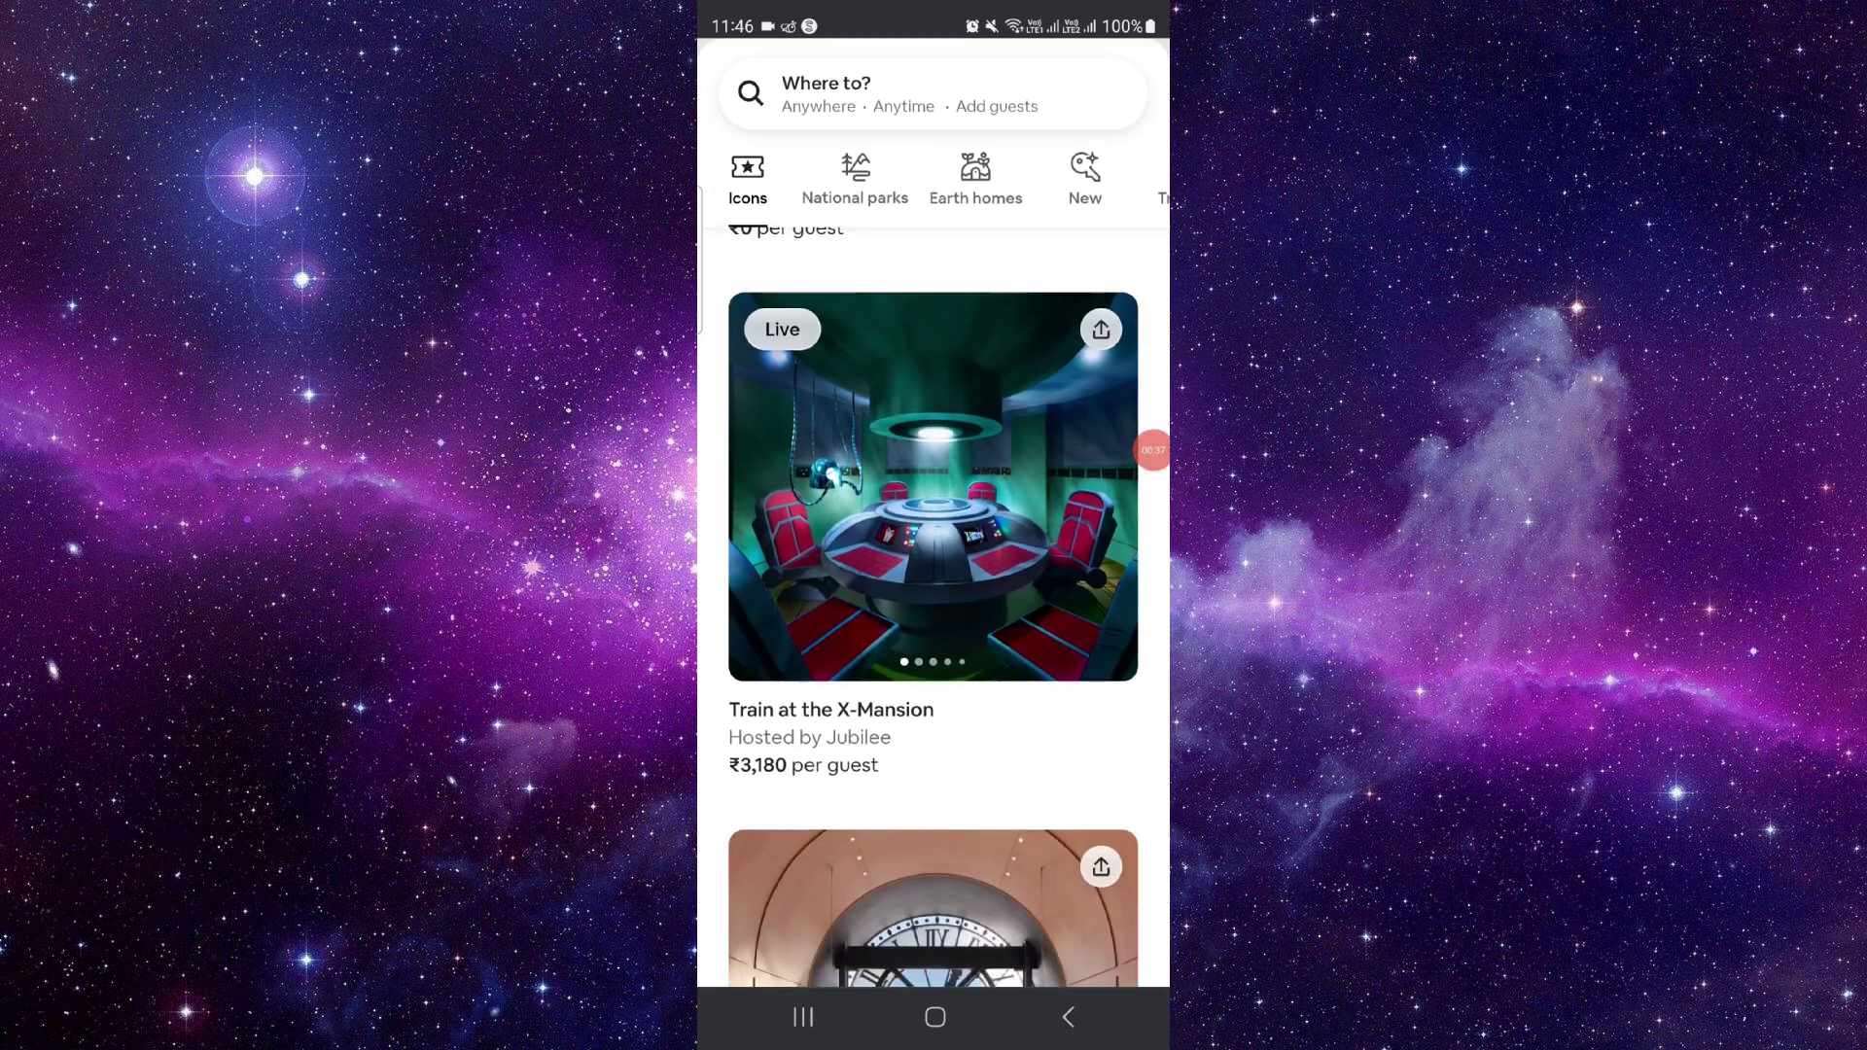
scroll(934, 584, down, 5)
Close all background apps from the recent apps overview.
click(802, 1016)
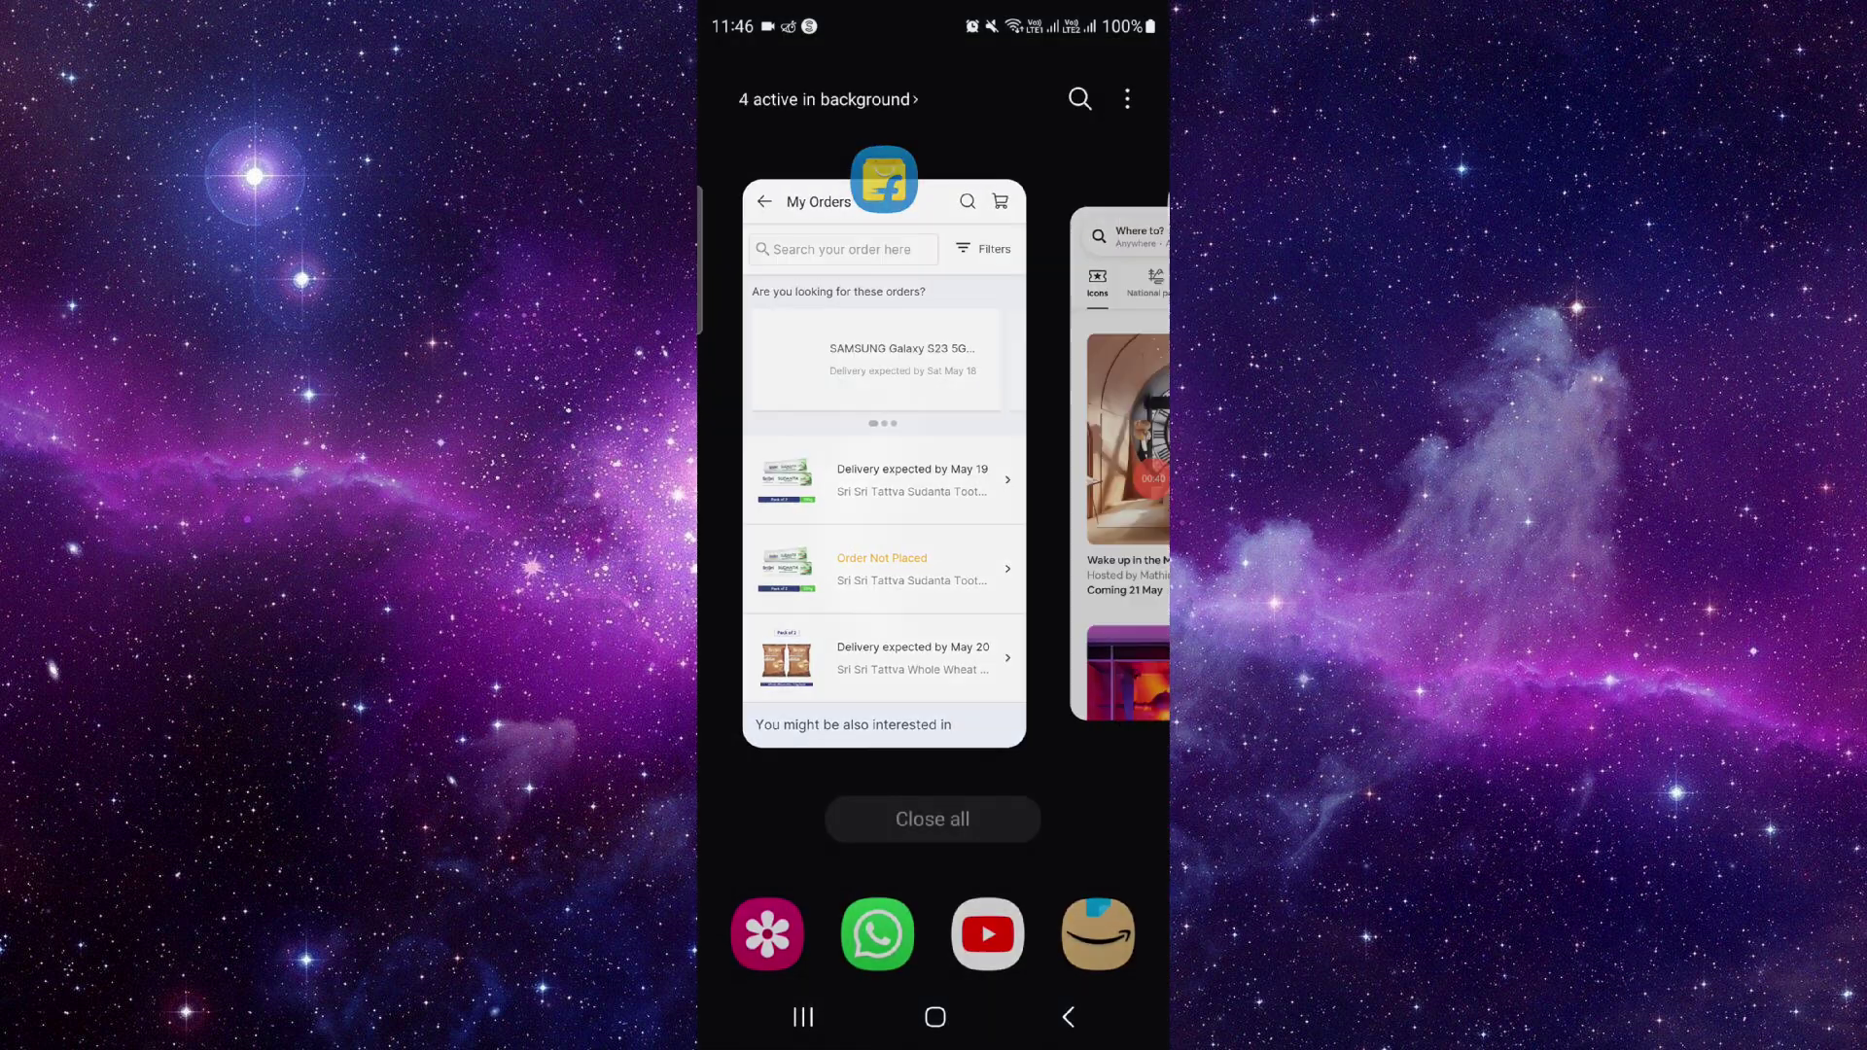
click(935, 1017)
click(802, 1016)
click(932, 818)
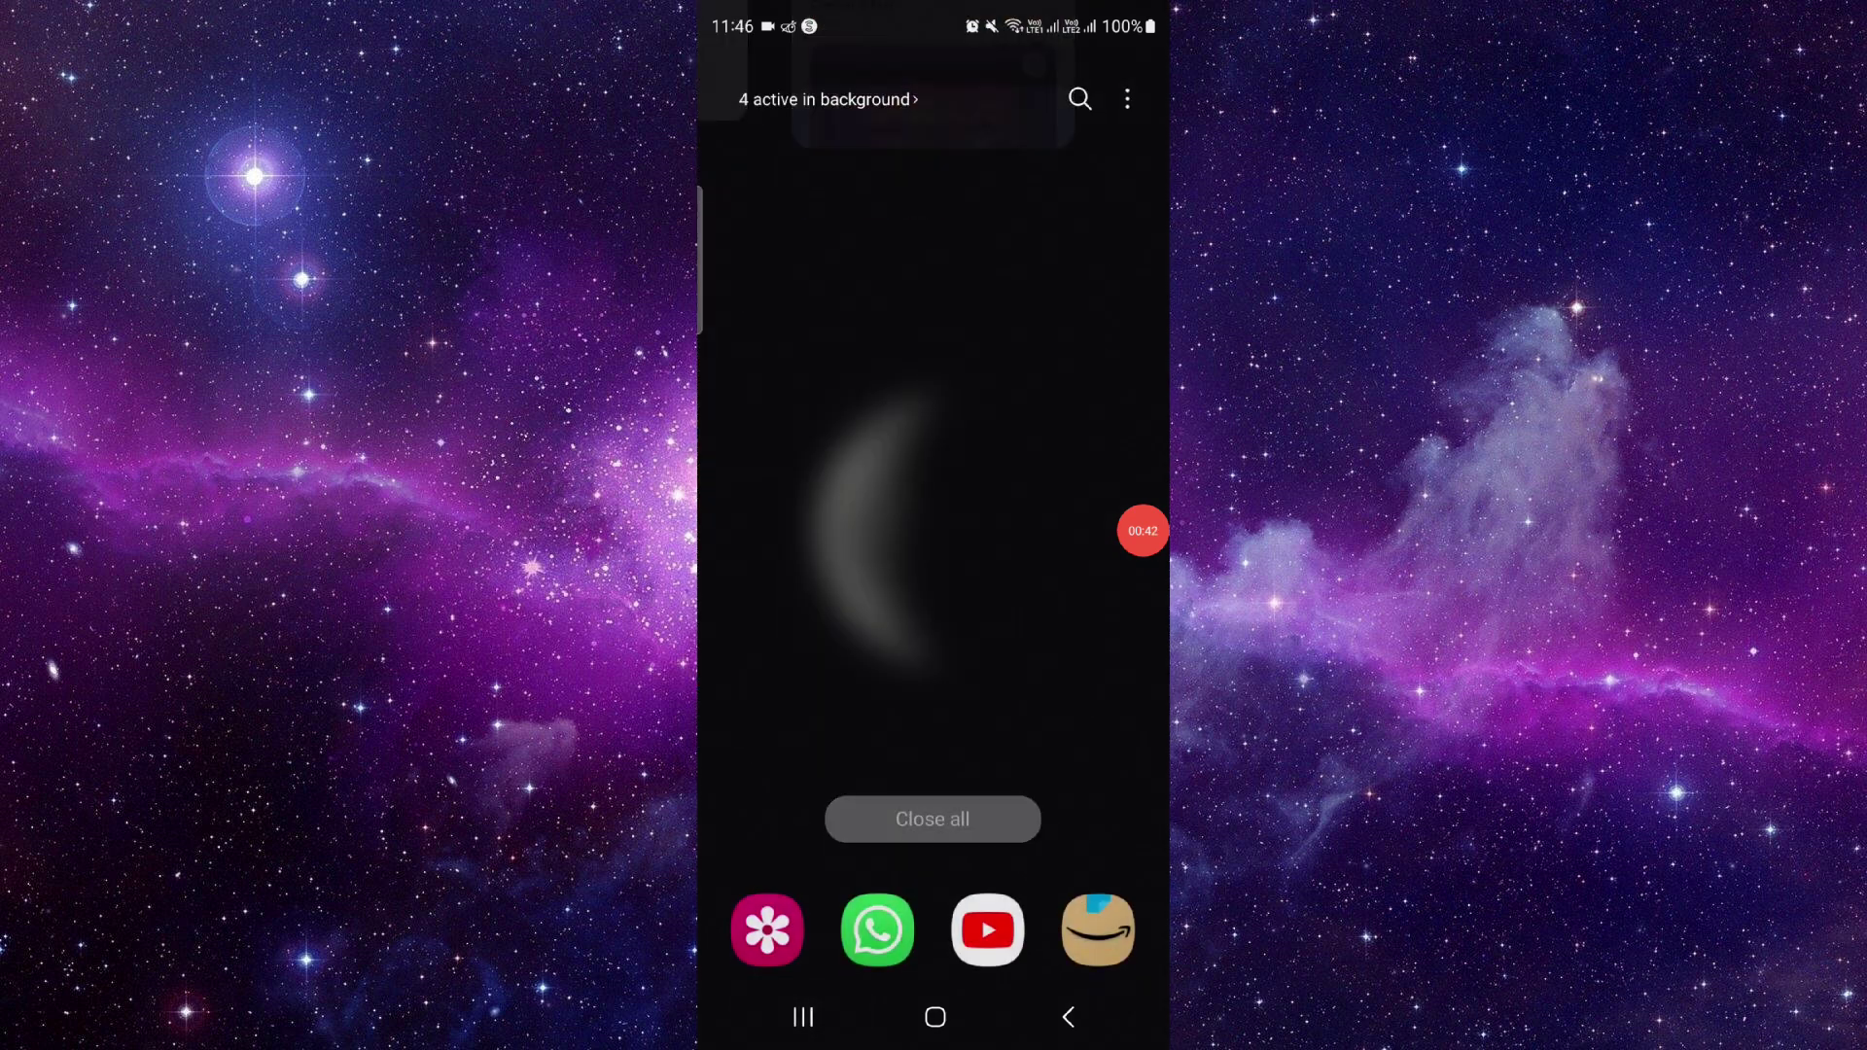
Return to the middle home screen page with the crescent moon wallpaper.
drag(1079, 583, 787, 583)
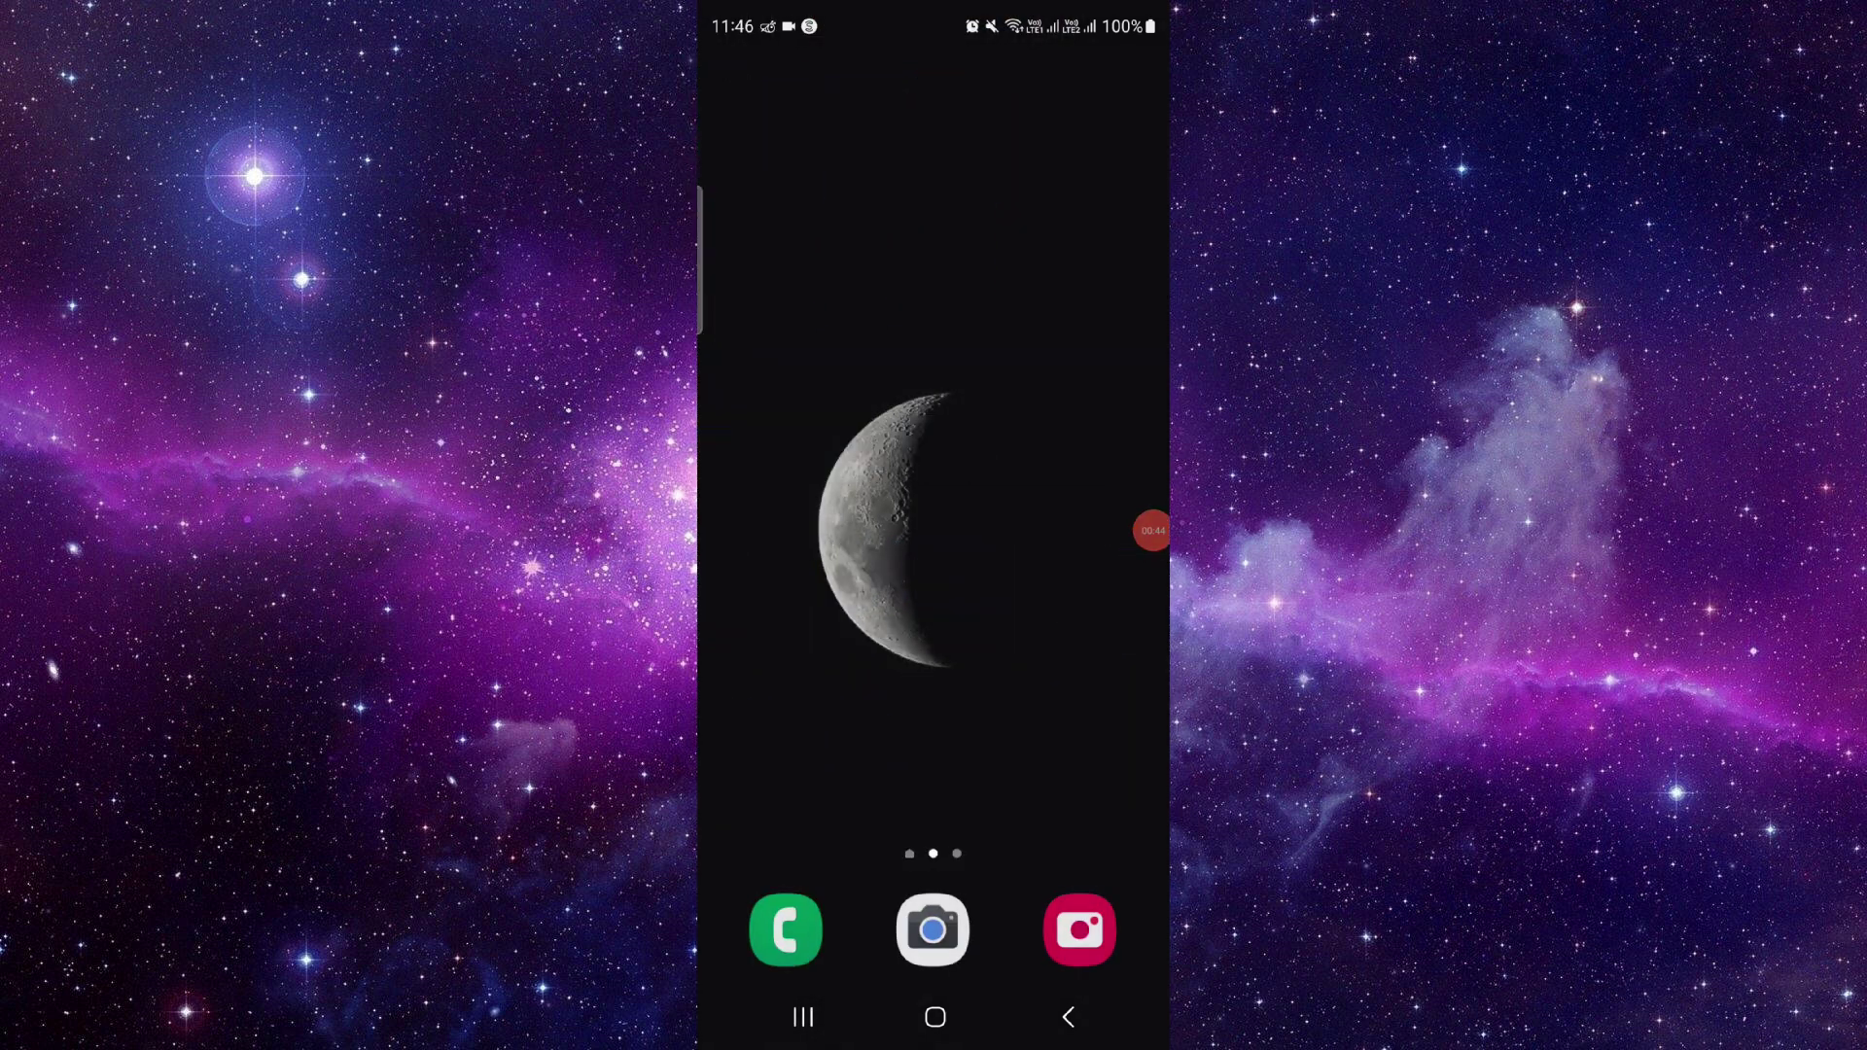
mouse_move(1152, 530)
mouse_down()
mouse_move(1142, 434)
mouse_move(1141, 571)
mouse_move(1142, 531)
mouse_up()
click(1162, 531)
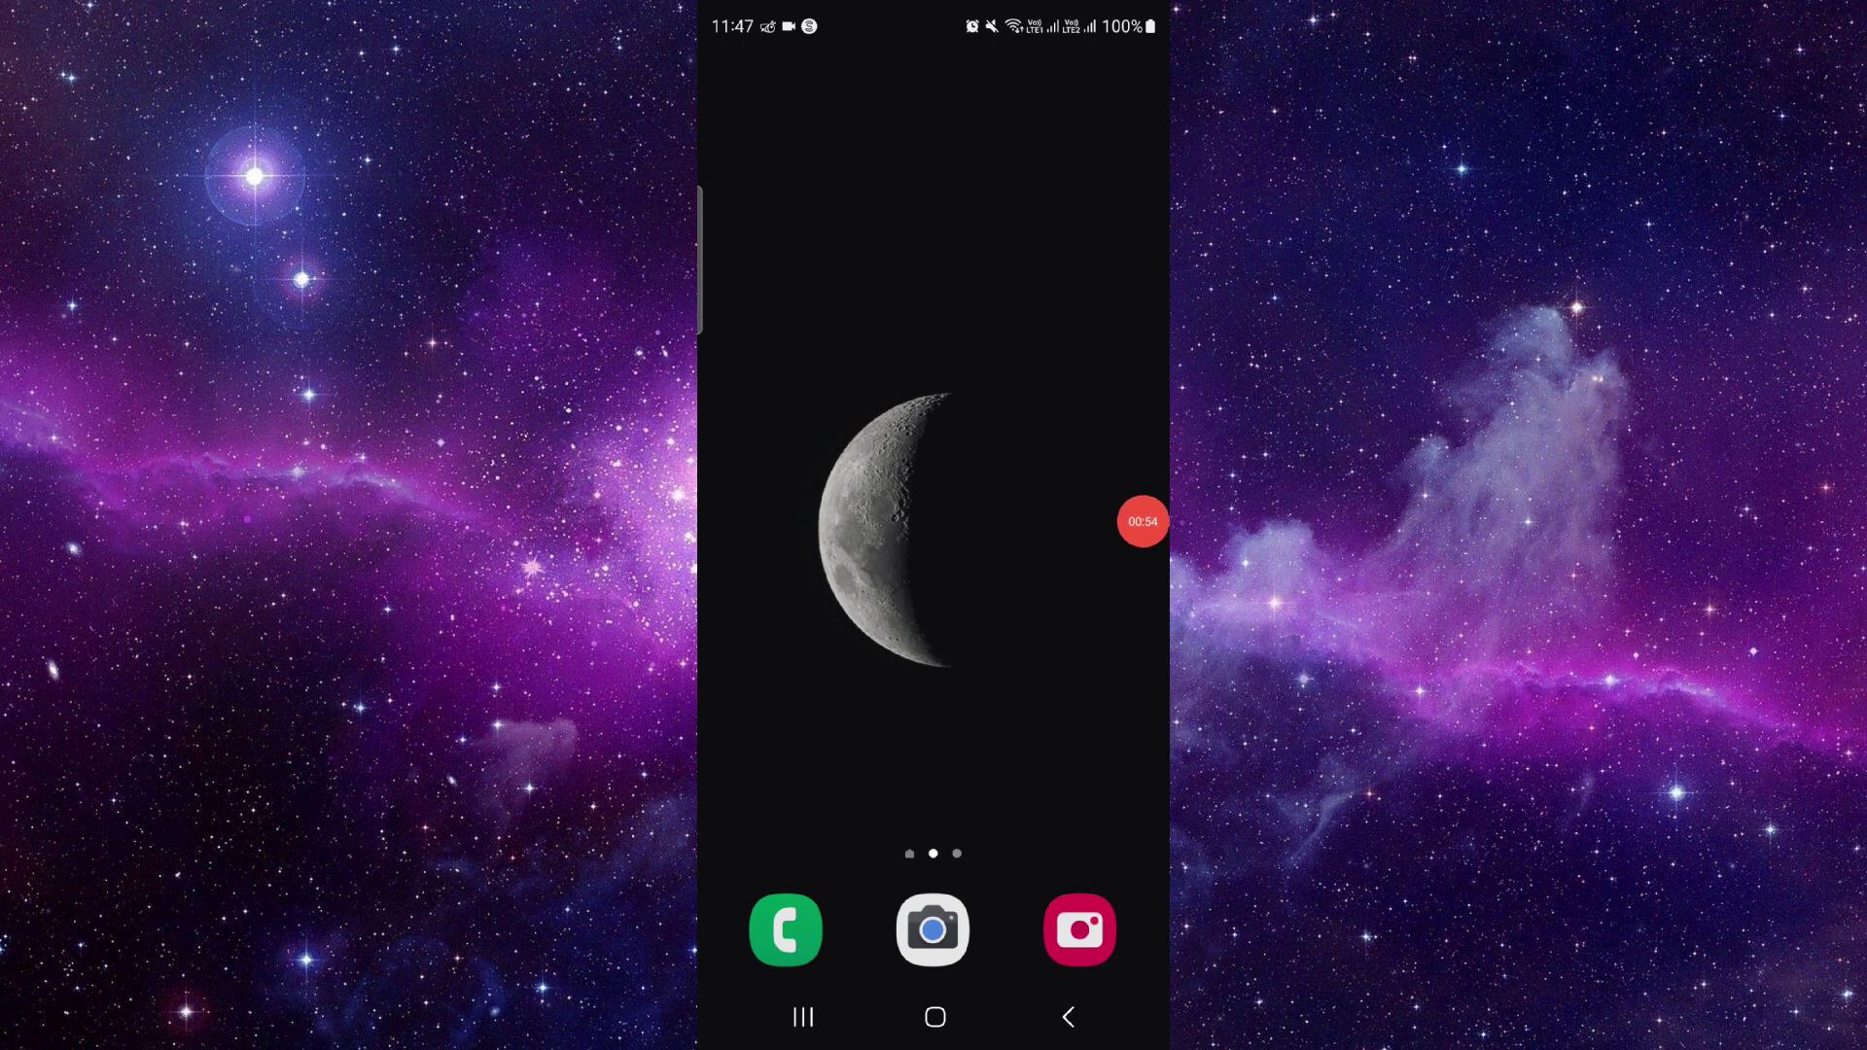